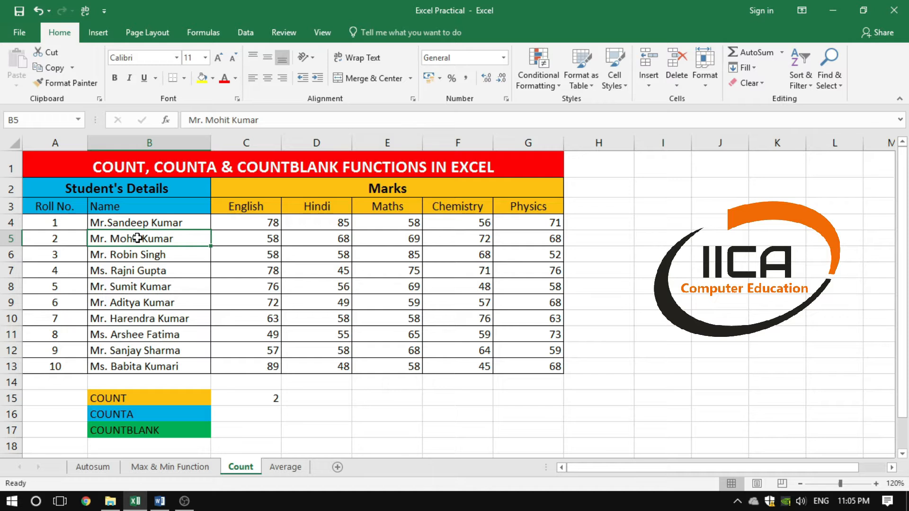
- Enter the formula =COUNT(B4:B13) in cell D15 to count numeric entries in the Name column
click(317, 398)
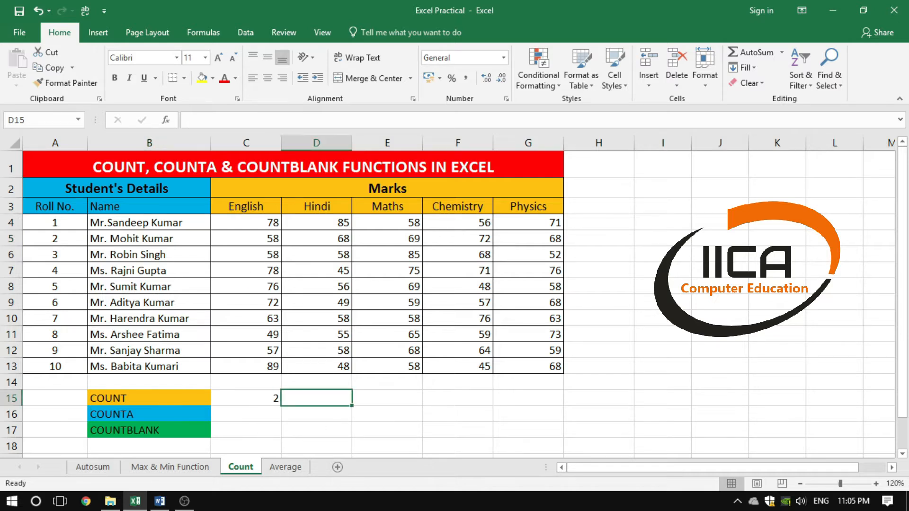
text(=coun)
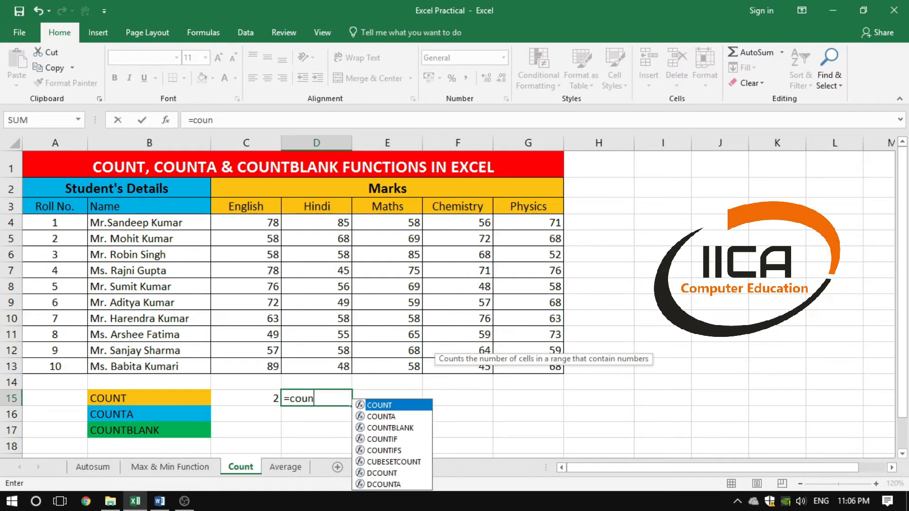
text(t()
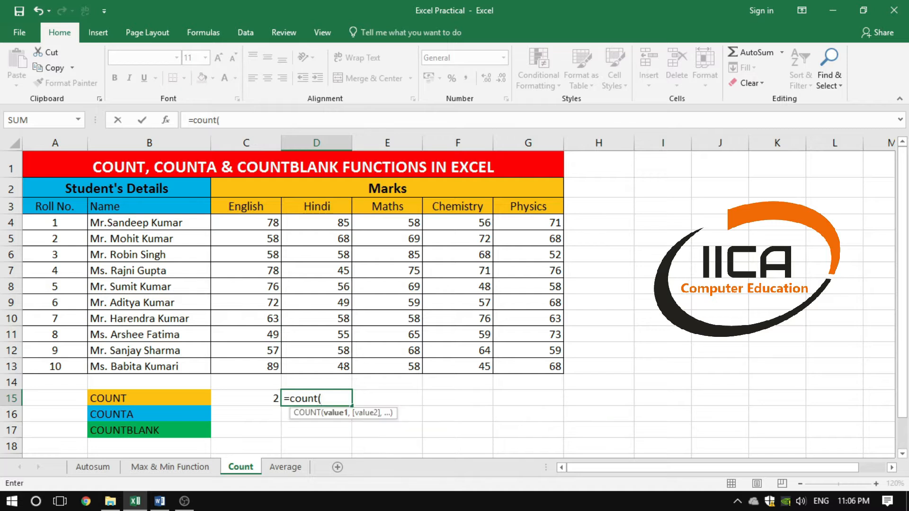
drag(134, 224, 129, 366)
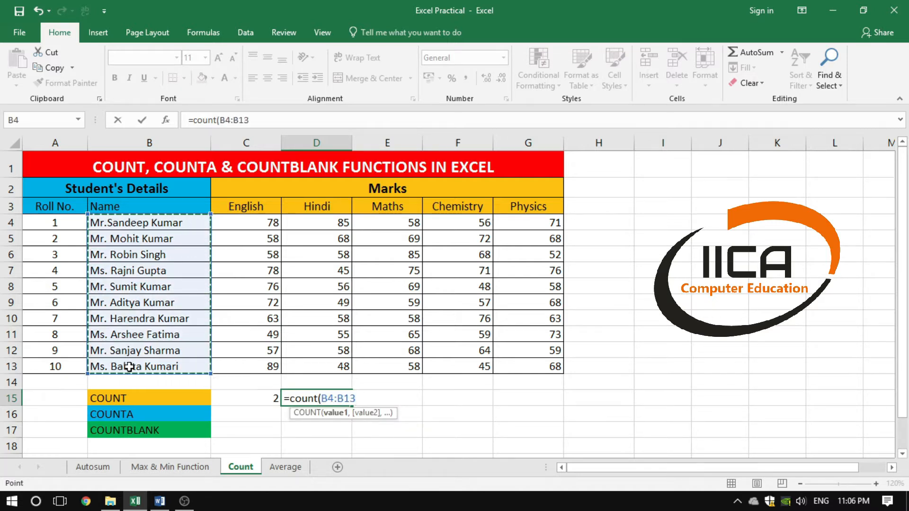
text())
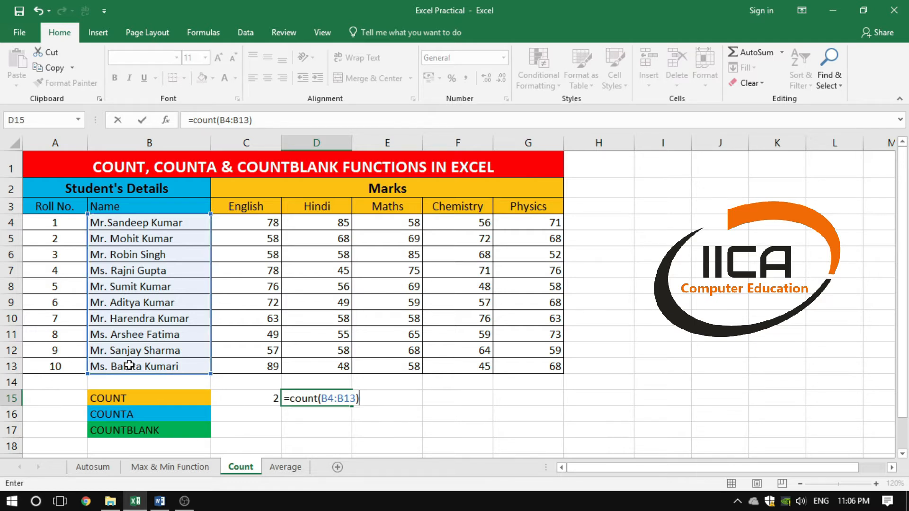
key(Return)
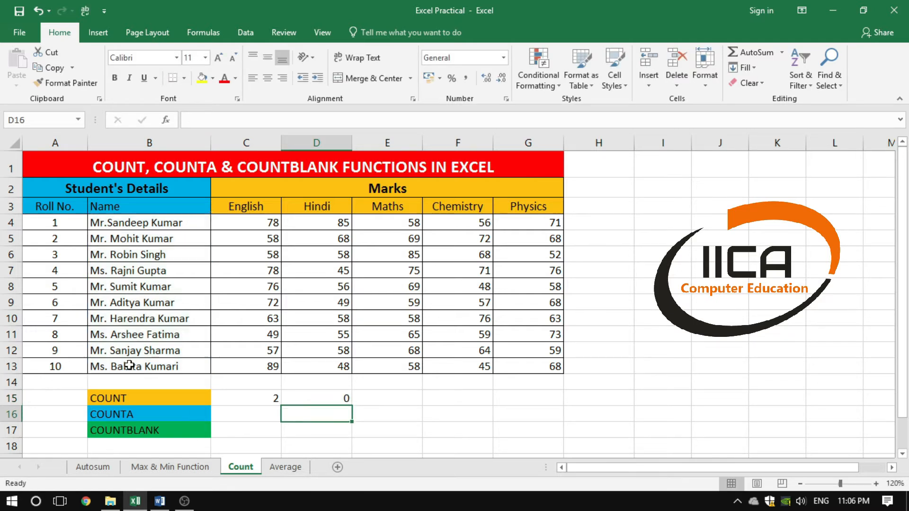
click(313, 400)
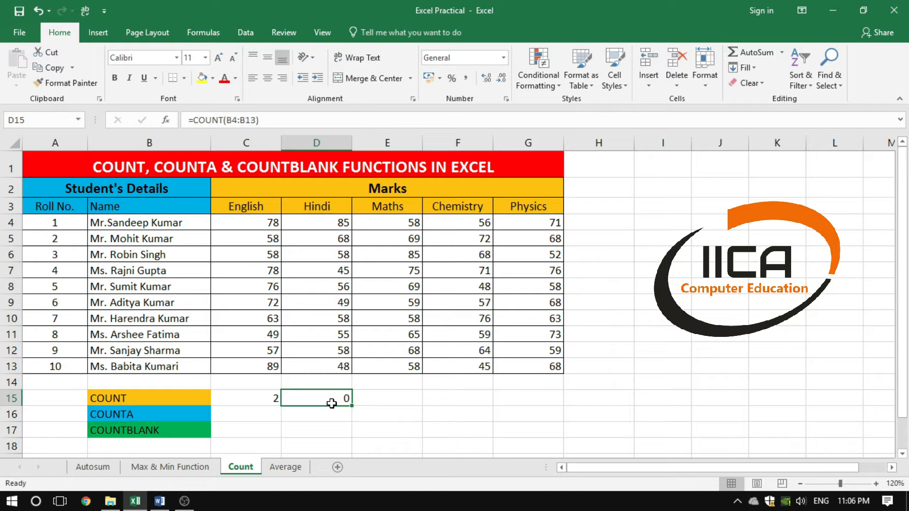
- Enter the formula =COUNT(A4:A13) in cell E15 and compare it with the roll numbers in that range
click(373, 401)
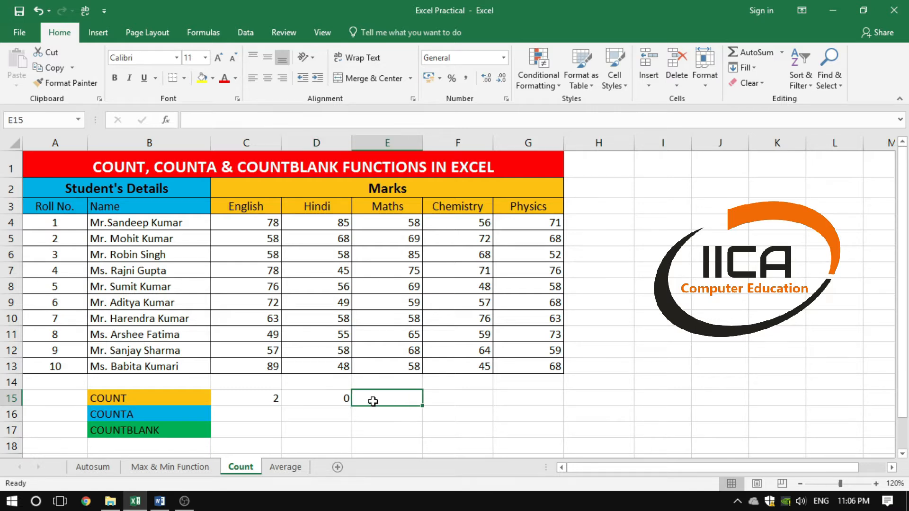
text(=count)
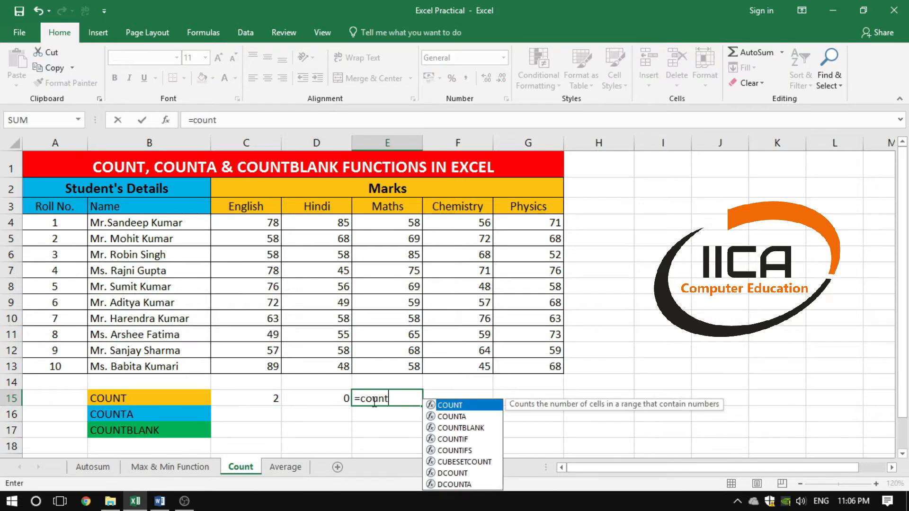
text(()
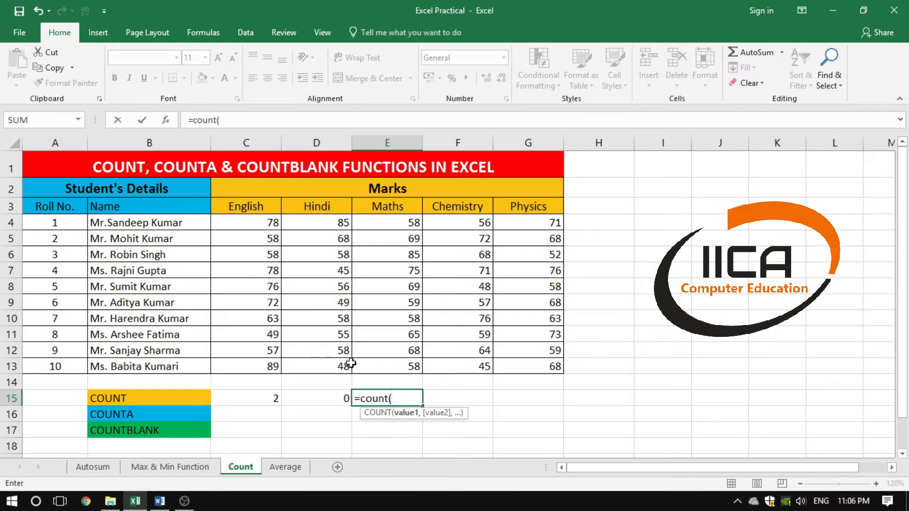
drag(66, 225, 57, 367)
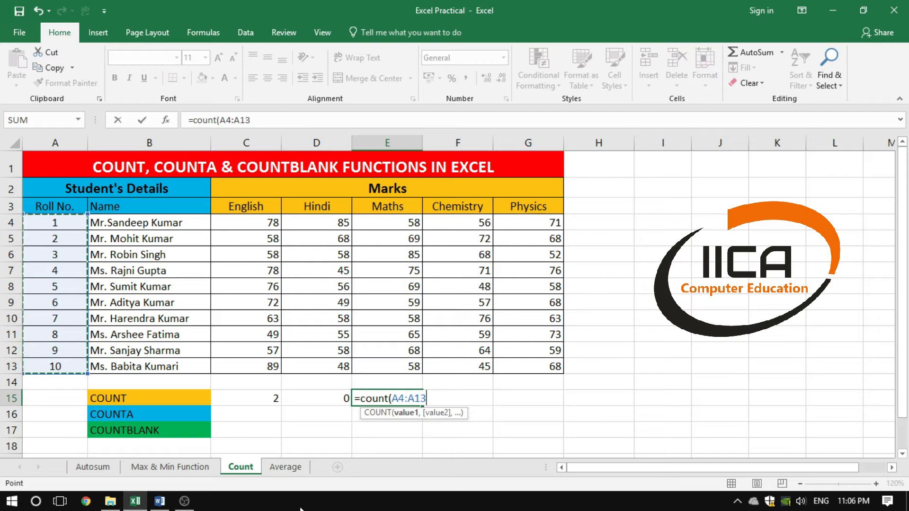
text())
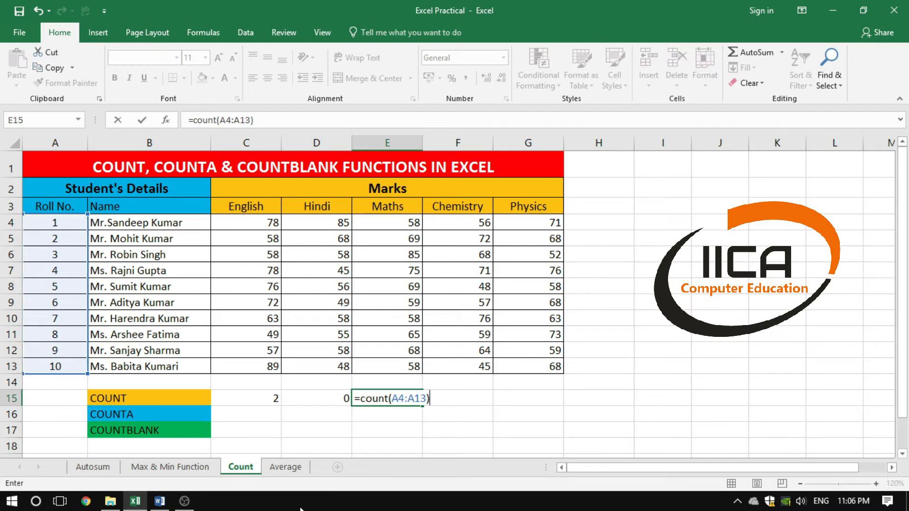
key(Return)
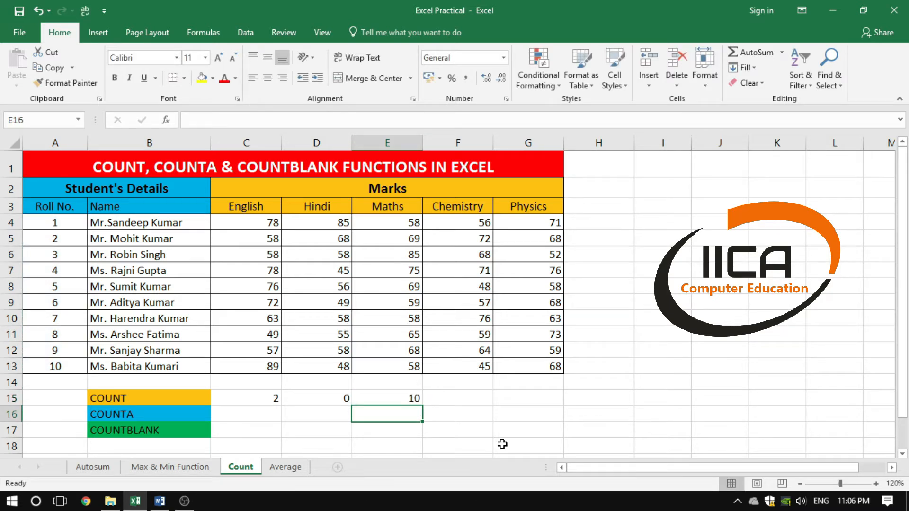
click(395, 398)
click(67, 224)
drag(67, 225, 60, 362)
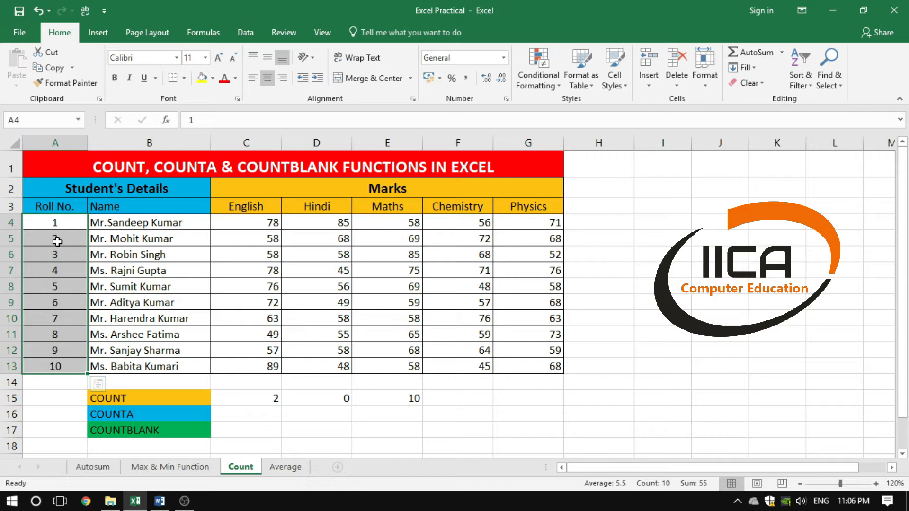
click(402, 398)
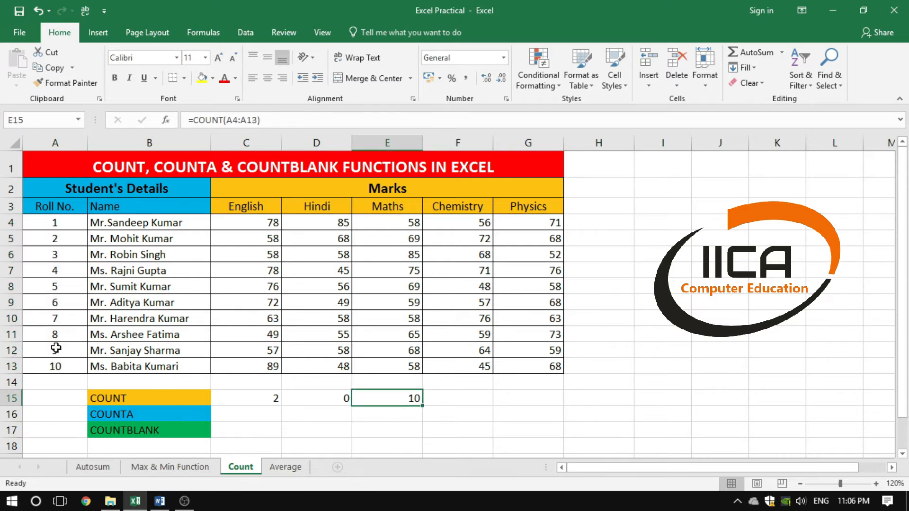
- Clear the roll numbers in A11:A13 and check the COUNT formula in E15
drag(56, 334, 59, 367)
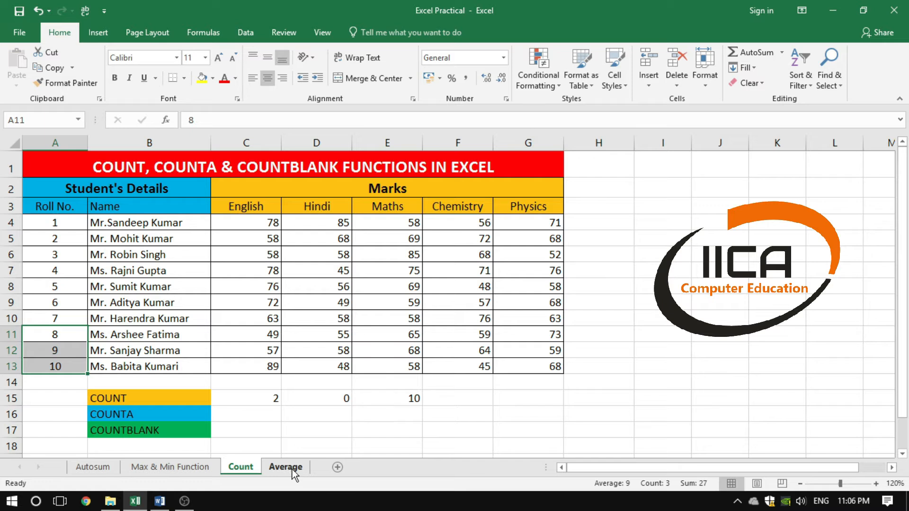
key(Delete)
click(403, 399)
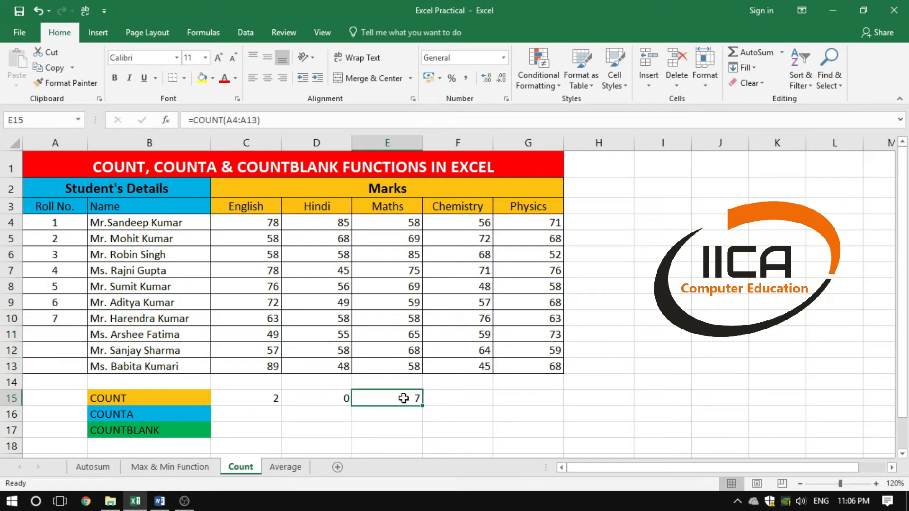
- Clear the roll numbers in A5 and A4, checking the count in E15 against the remaining entries in A6:A10
click(50, 237)
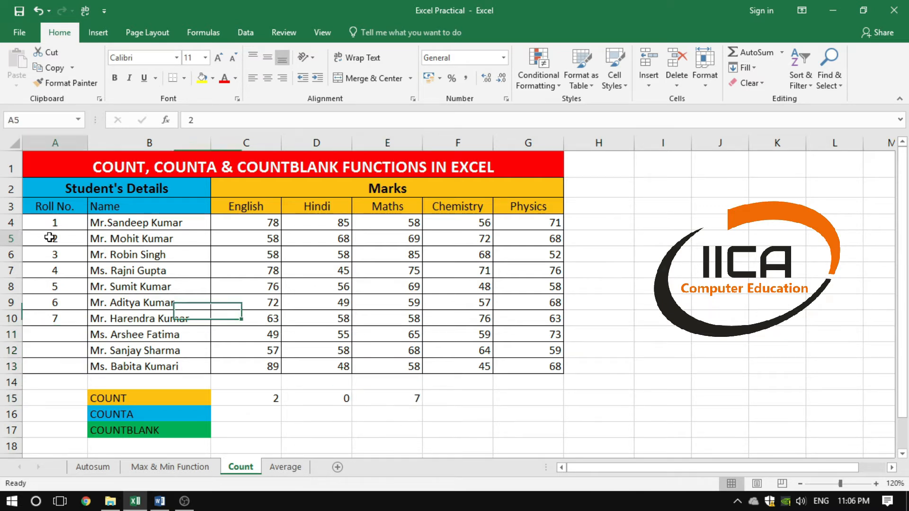
click(385, 400)
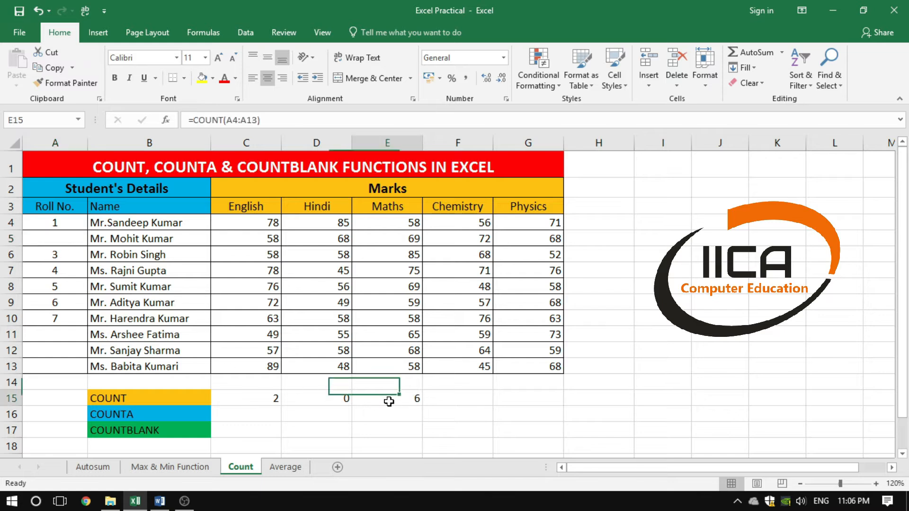
click(55, 223)
key(Delete)
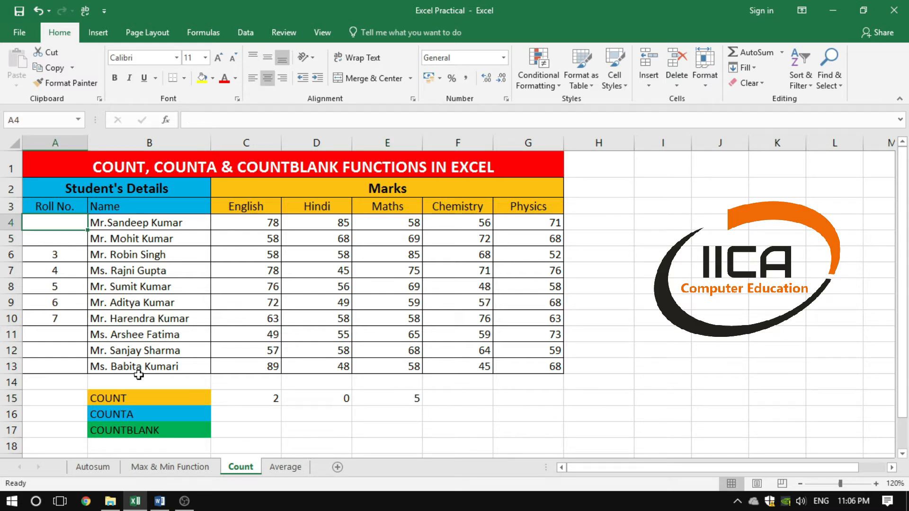
click(394, 398)
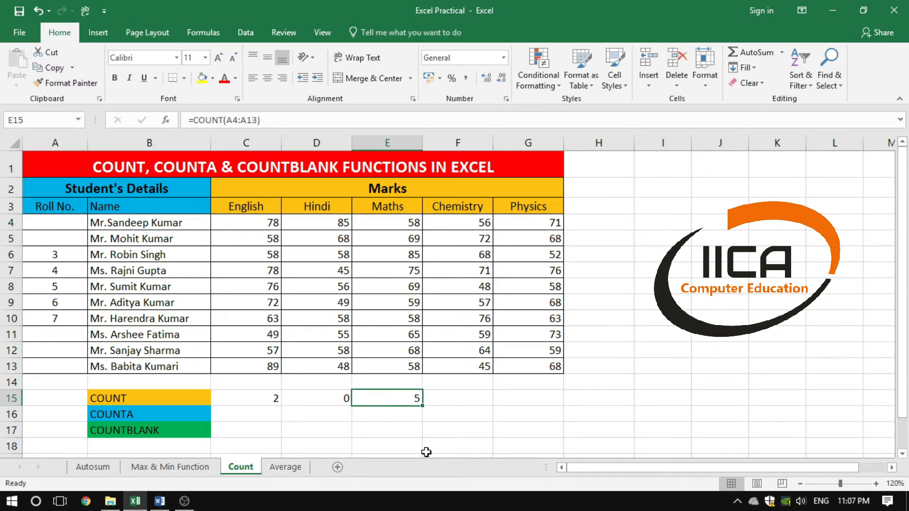
drag(58, 255, 65, 315)
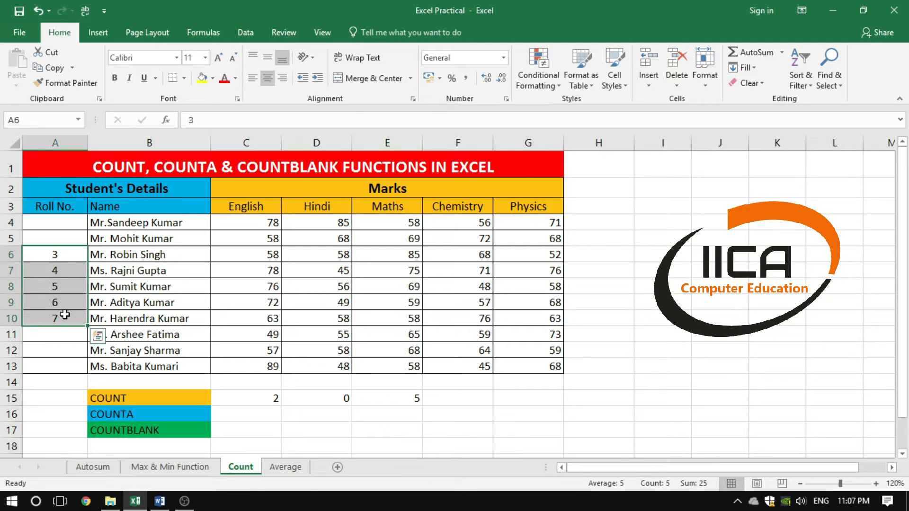
- Enter the text "a" in cell A11 and check how the COUNT formula in E15 treats it
click(66, 340)
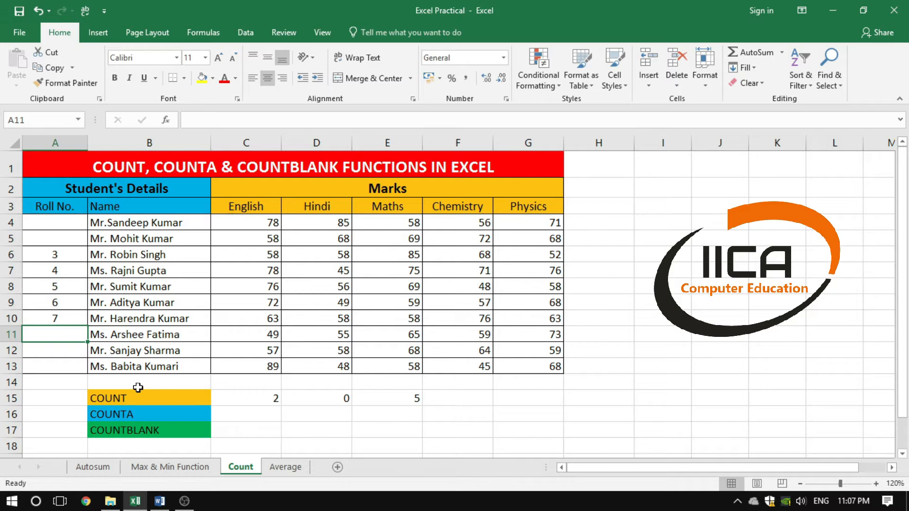
text(a)
key(Return)
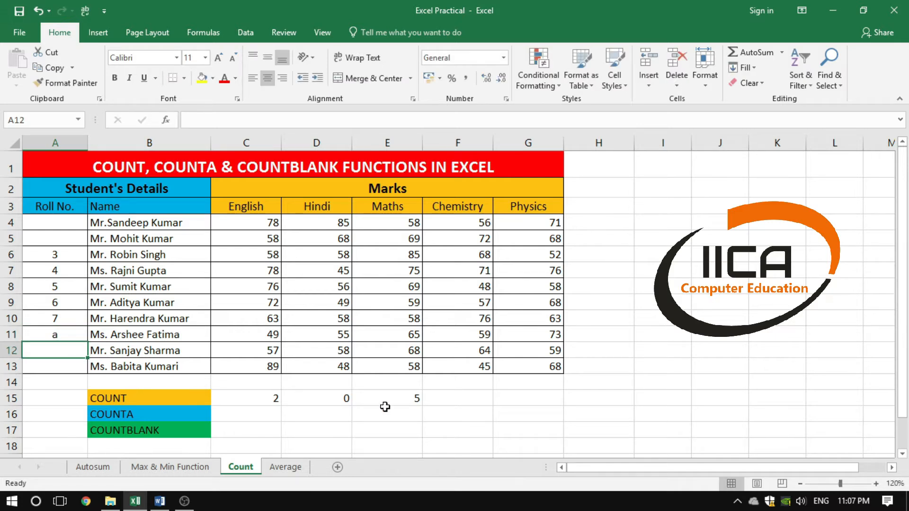
click(396, 399)
- Replace the text in cell A11 with the number 1 and check the count in E15
click(71, 348)
click(70, 338)
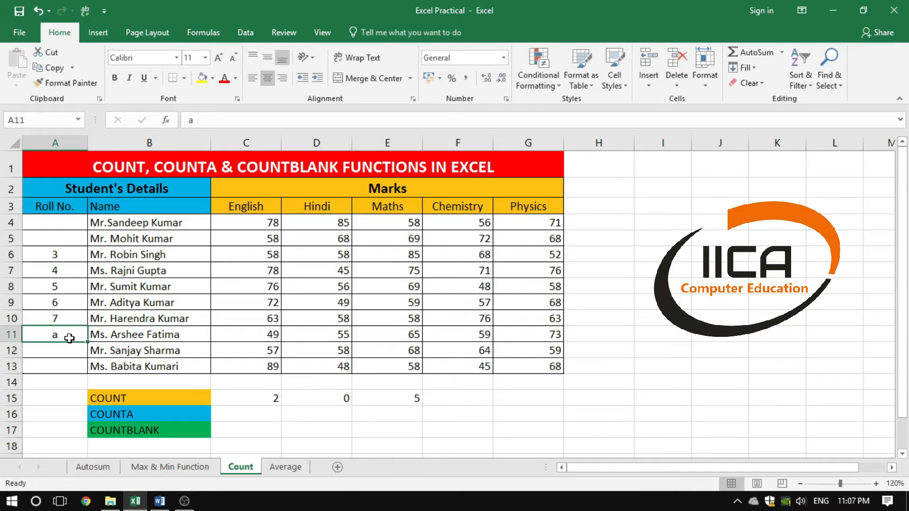
text(1)
key(Return)
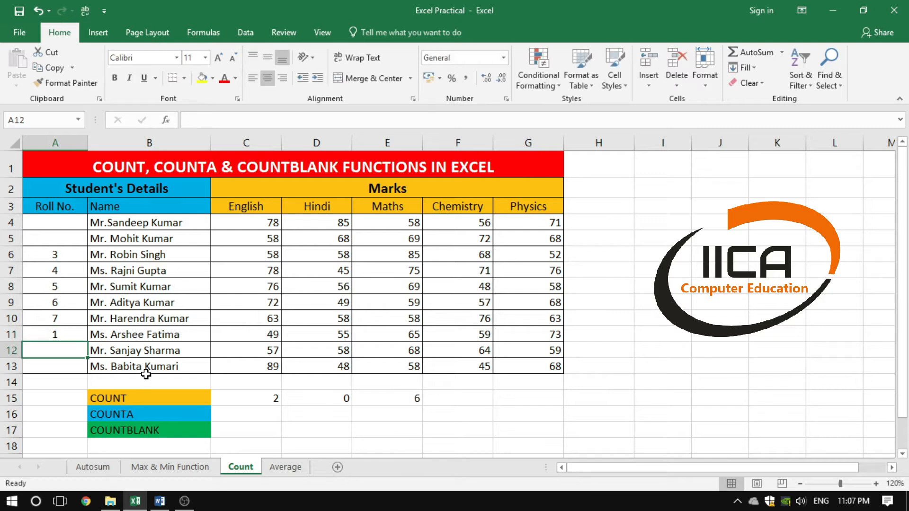
click(389, 397)
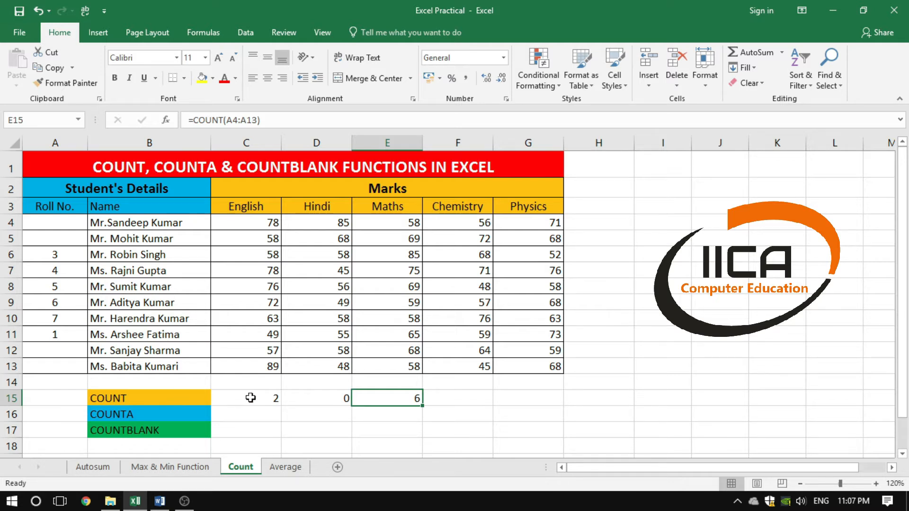
- Enter the formula =COUNTA(B4:C13) in cell C16 and compare it with the filled cells in the Name and English columns
click(249, 413)
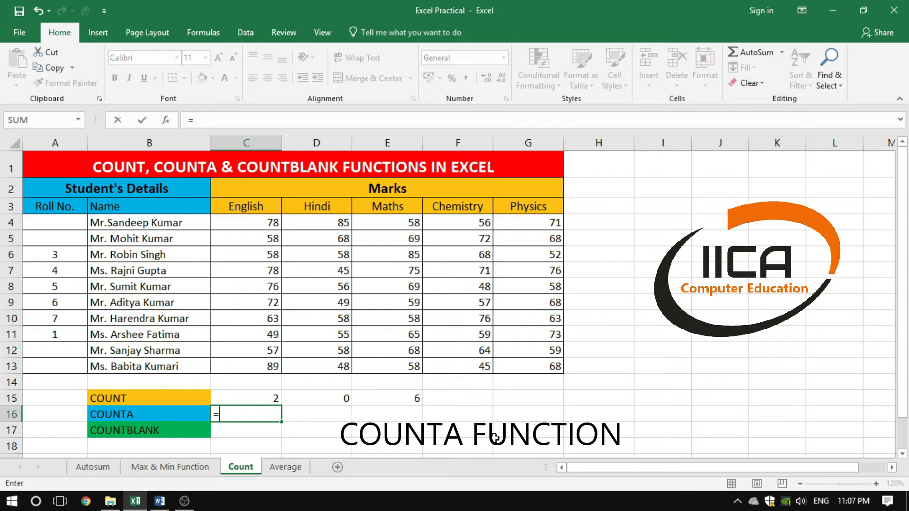
text(=counta)
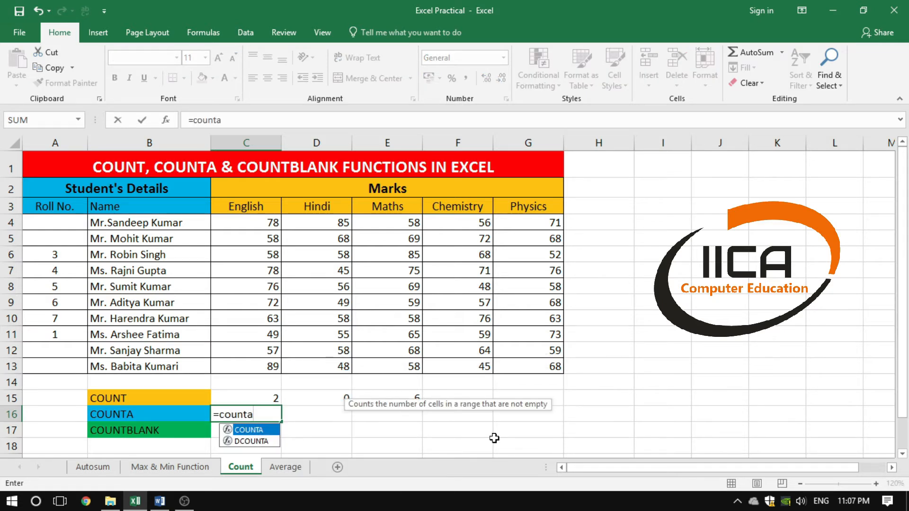
text(()
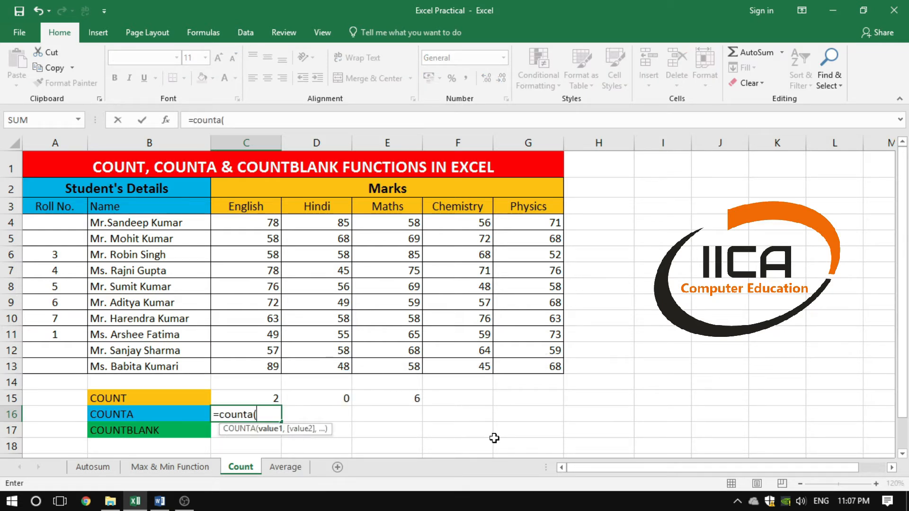
drag(151, 228, 256, 362)
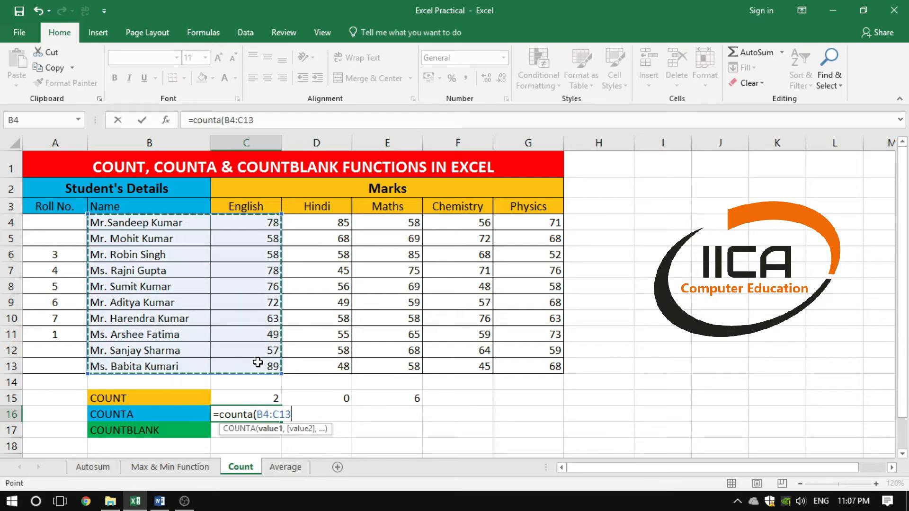
text())
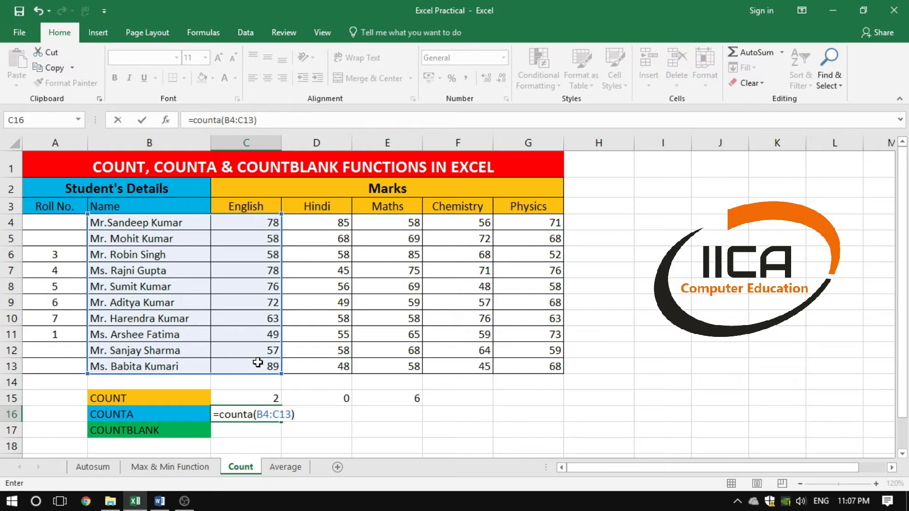
key(ctrl+Return)
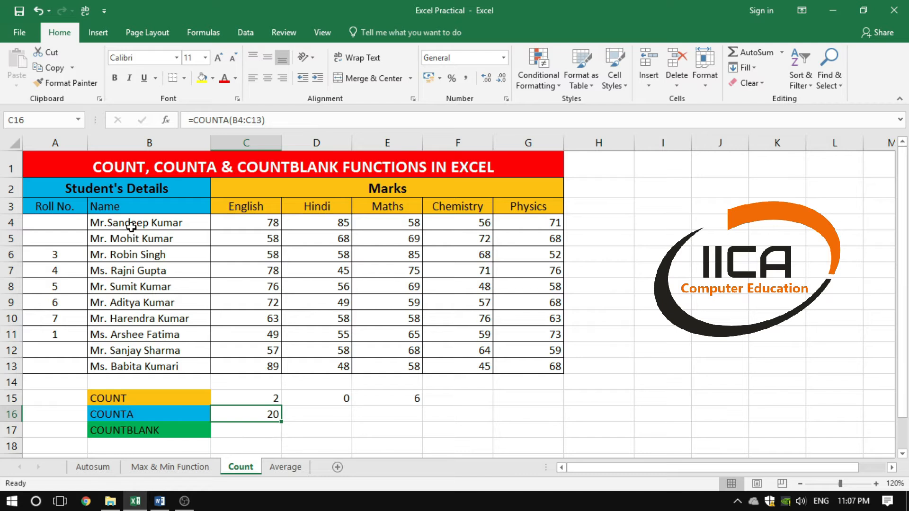
drag(132, 222, 129, 363)
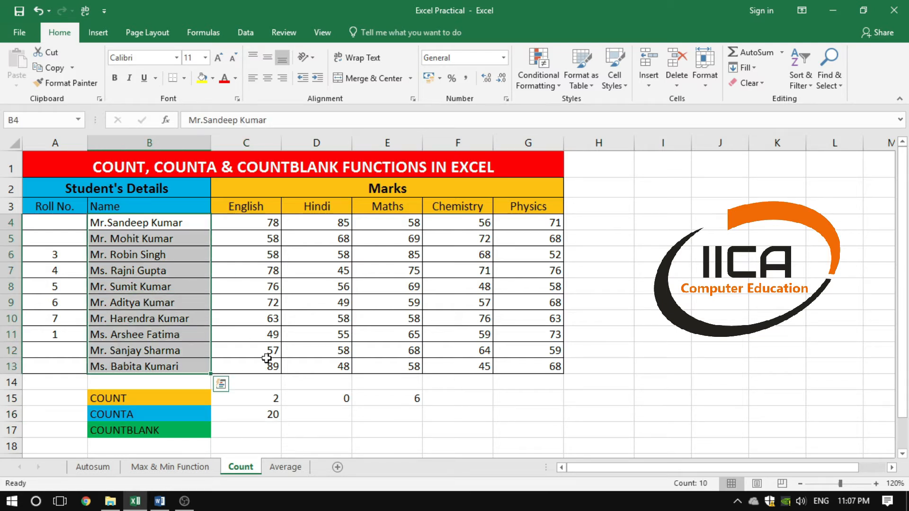
drag(245, 227, 247, 362)
drag(155, 230, 239, 367)
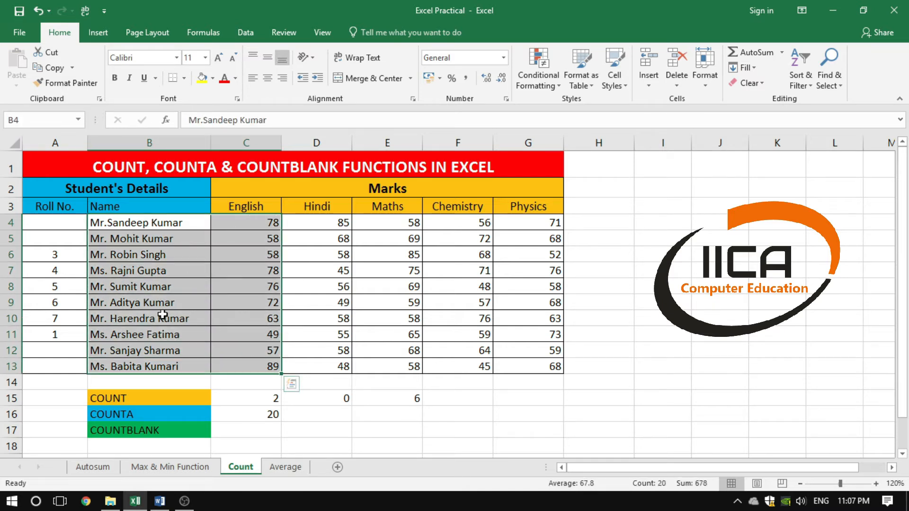
- Clear the names in B12:B13 and check how the COUNTA formula in C16 responds
click(265, 417)
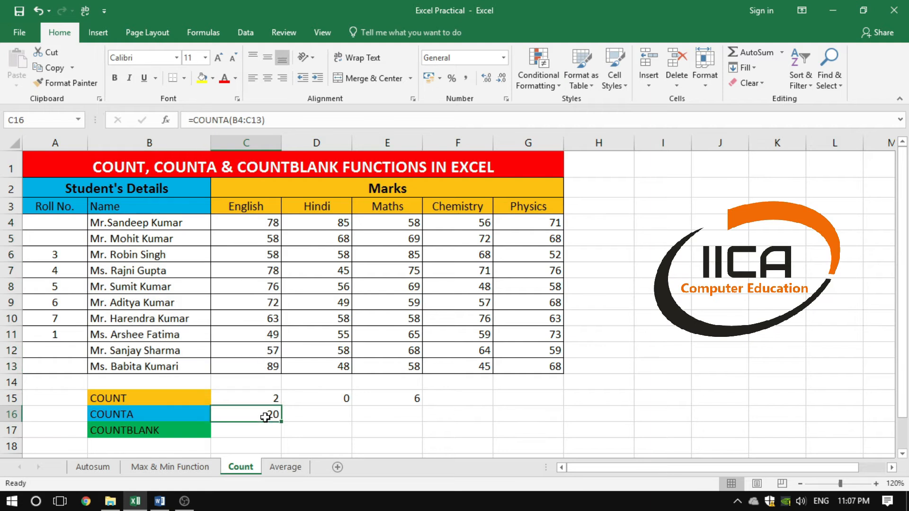
click(139, 360)
drag(139, 359, 140, 367)
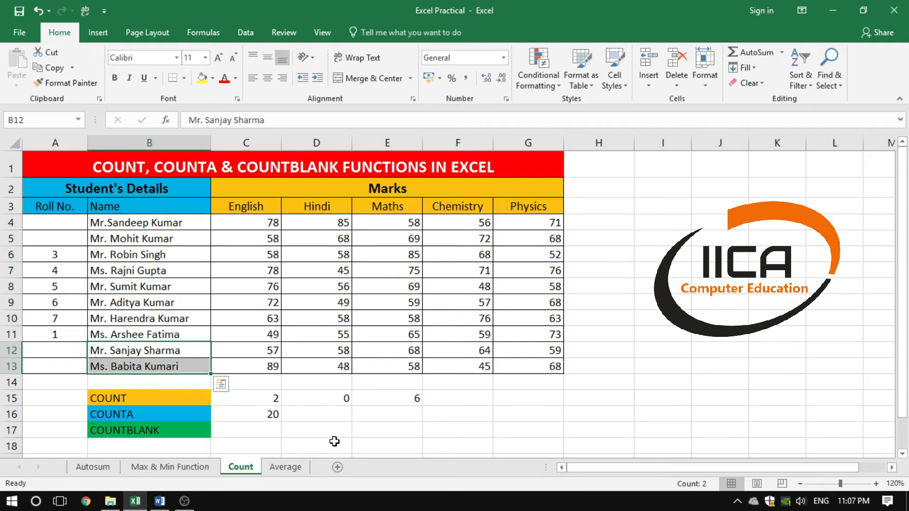
key(Delete)
click(268, 416)
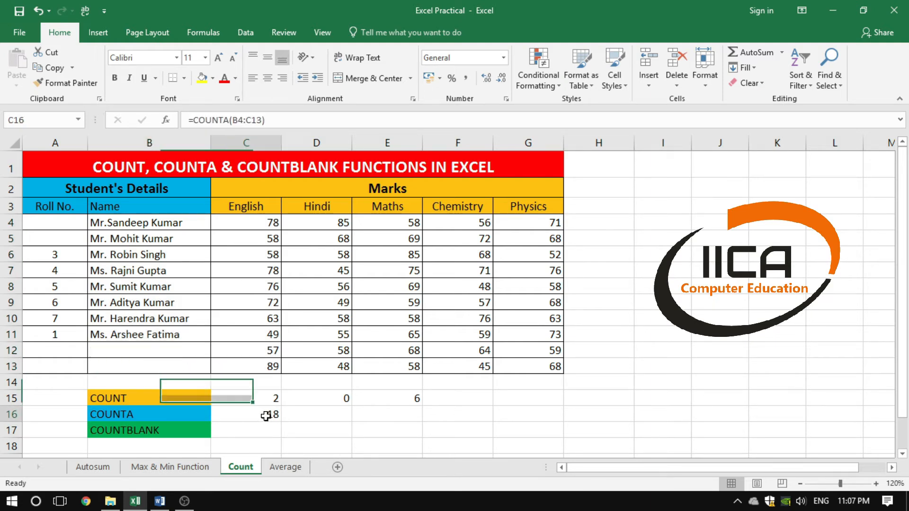
- Clear the English marks in C12:C13 and check the COUNTA formula in C16 again
drag(257, 350, 258, 367)
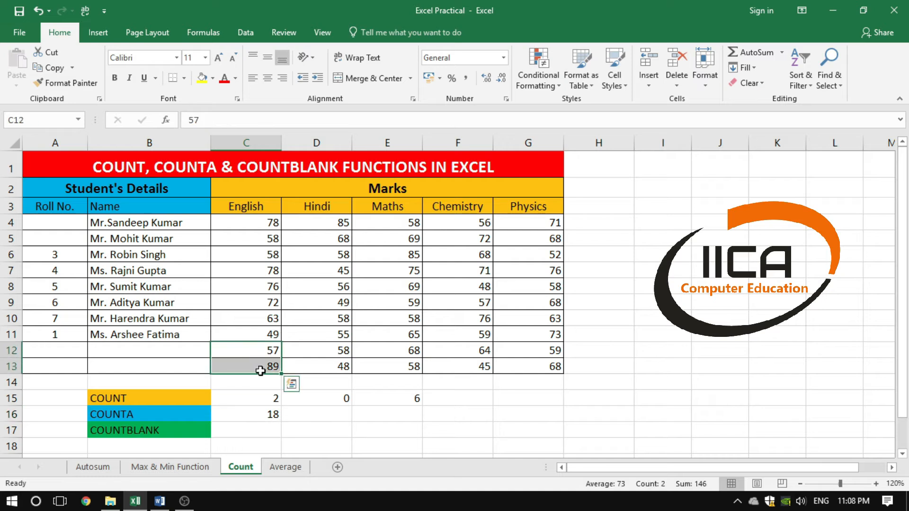
key(Delete)
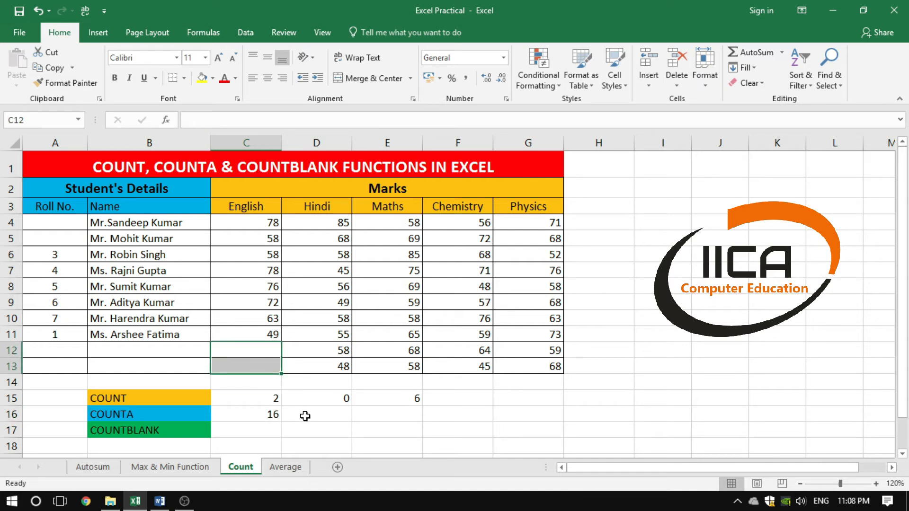
click(274, 416)
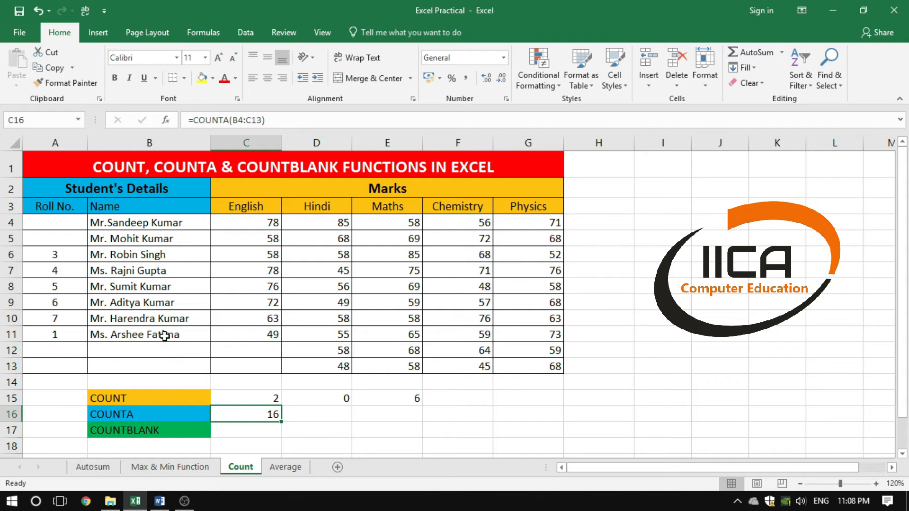
- Enter the placeholder text "fdgfd" in B12 and "dfgdfg" in B13 of the Name column
click(158, 350)
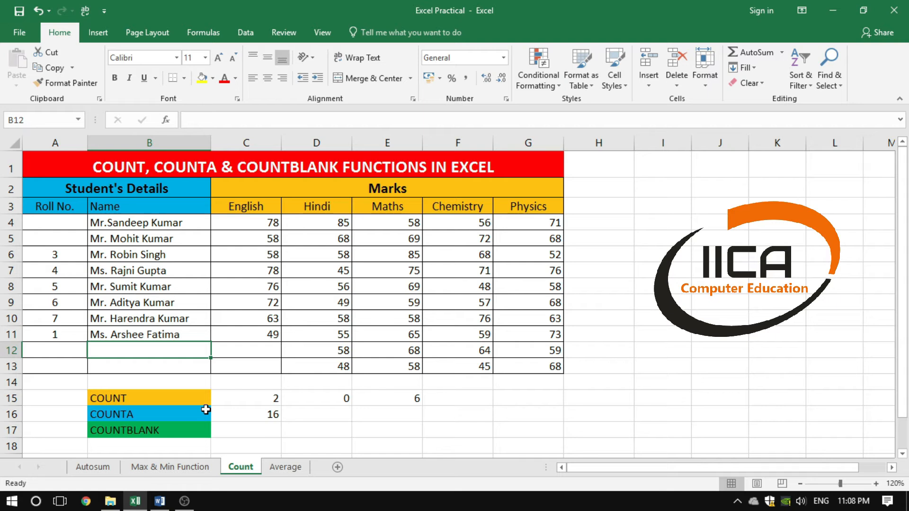
text(fdgfd)
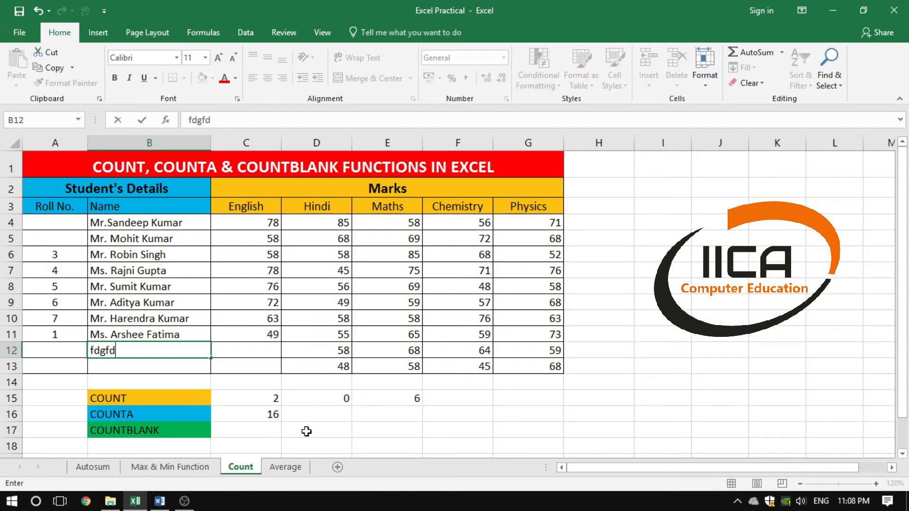
key(Return)
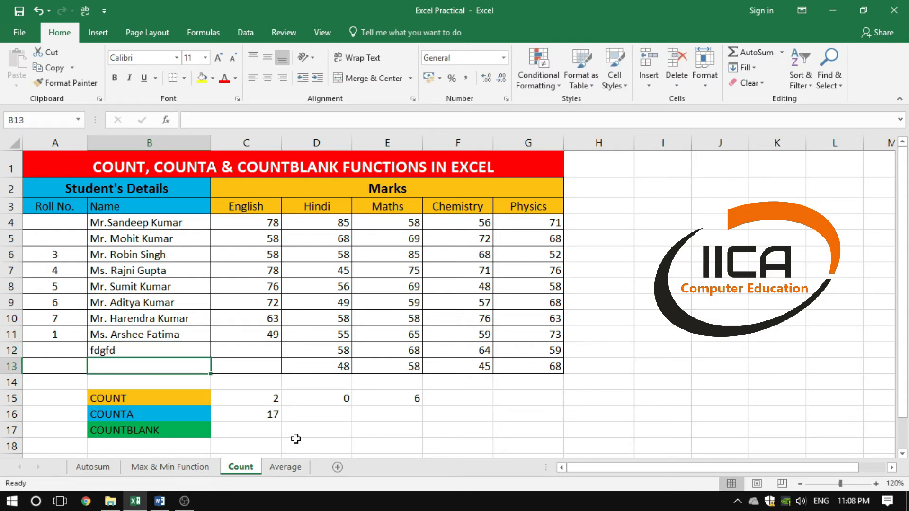
text(dfgdfg)
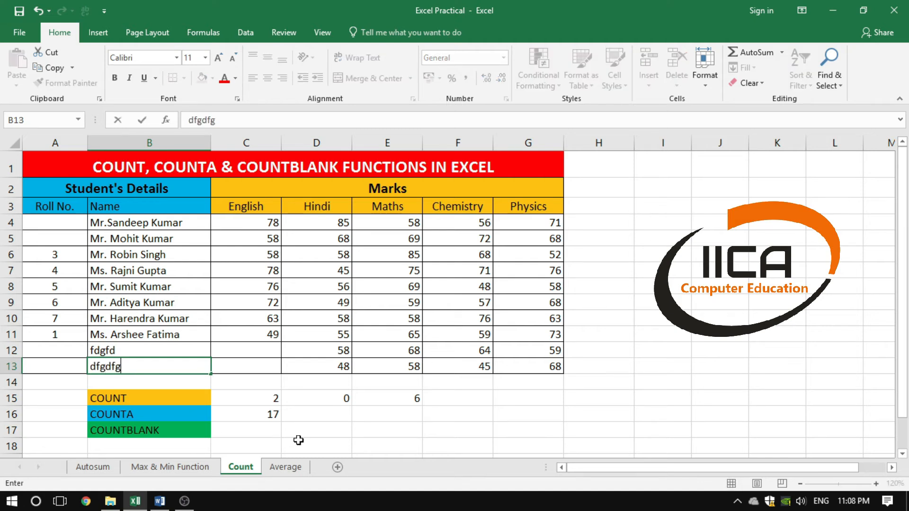
key(Return)
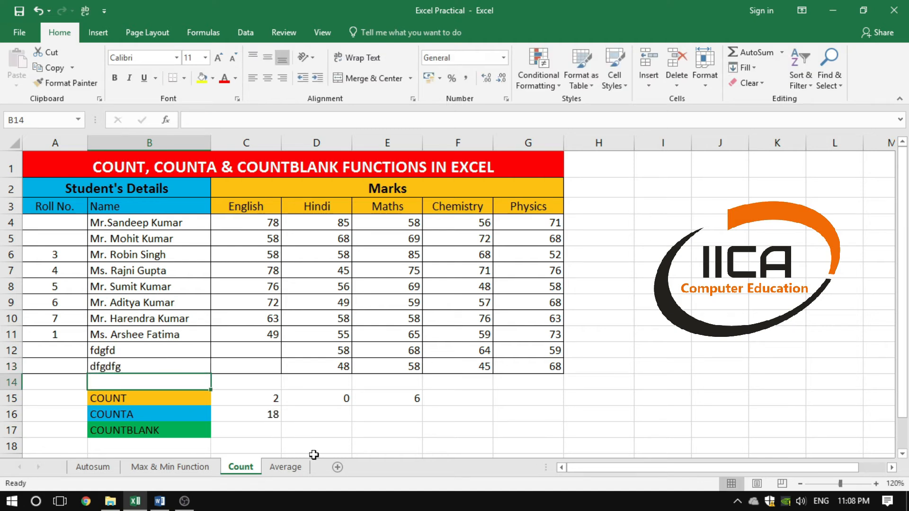
- Enter the English marks 45 in C12 and 58 in C13
click(272, 354)
text(45)
key(Return)
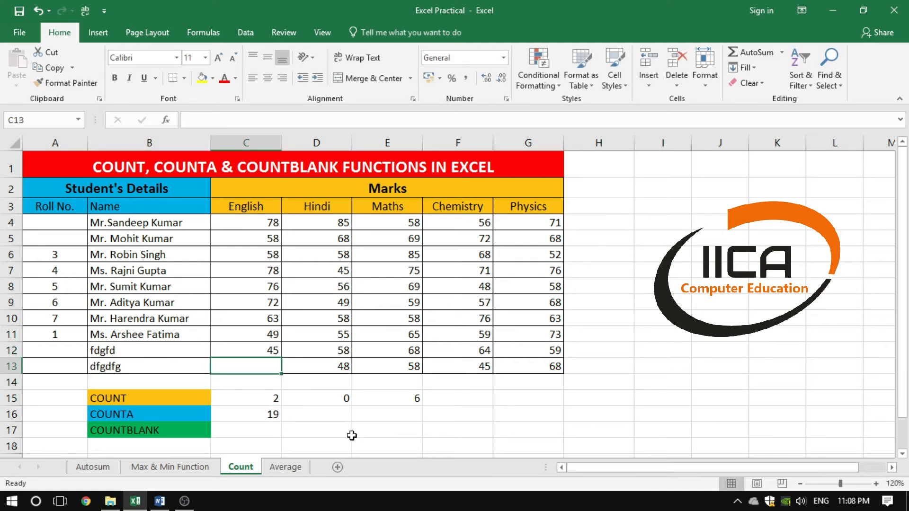
text(58)
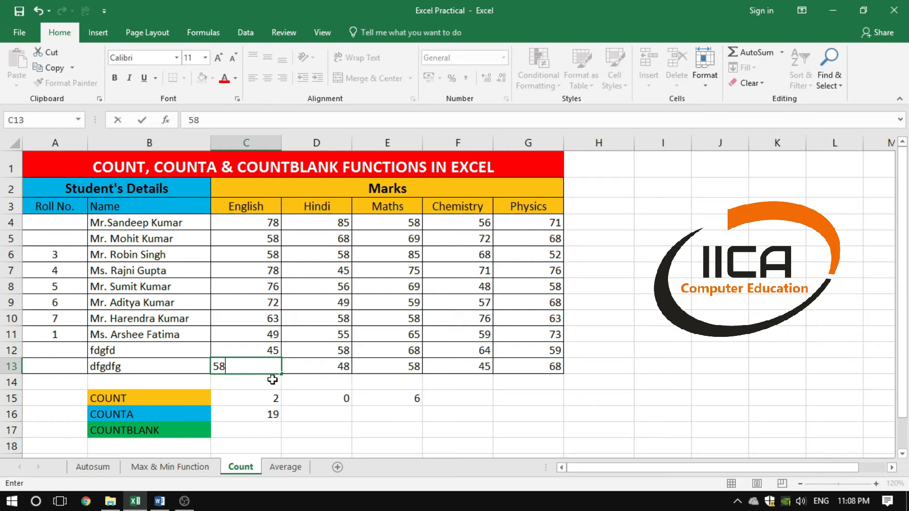
key(Return)
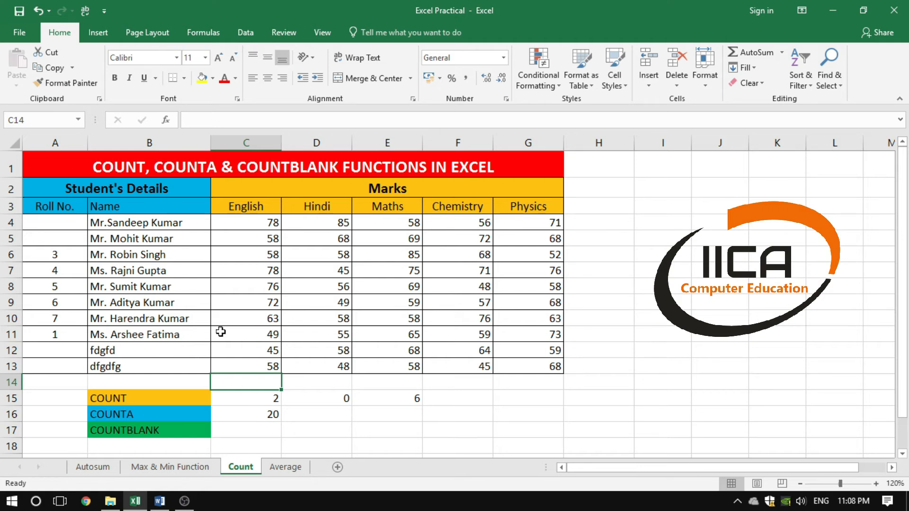
- Enter the formula =COUNTBLANK(C4:G13) in cell C17 and check its result
click(250, 431)
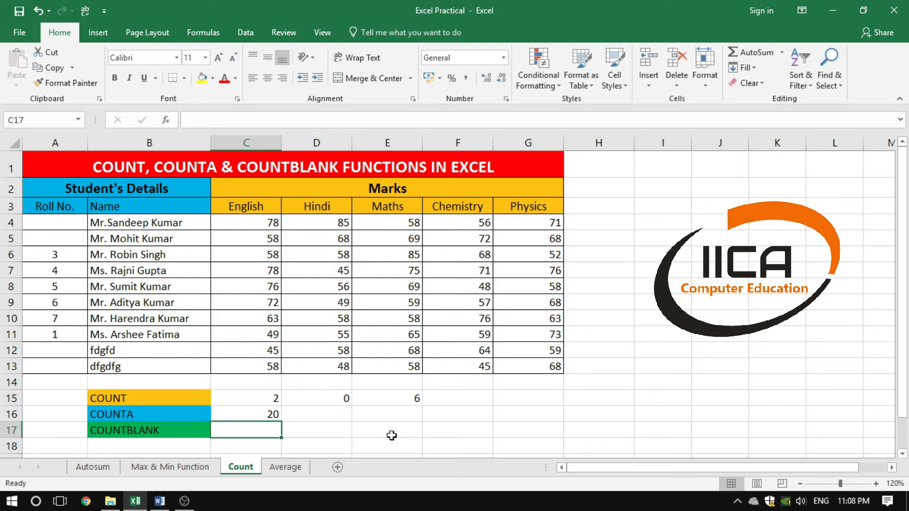
text(=)
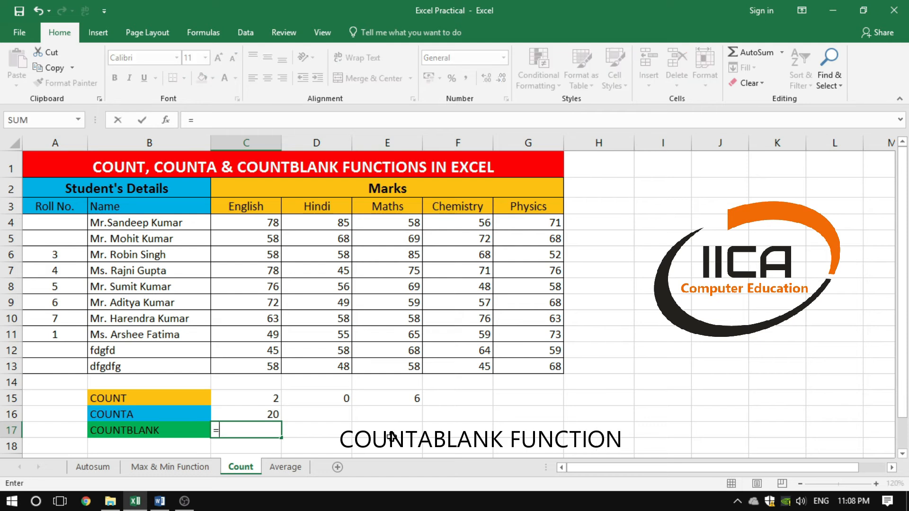
text(countb)
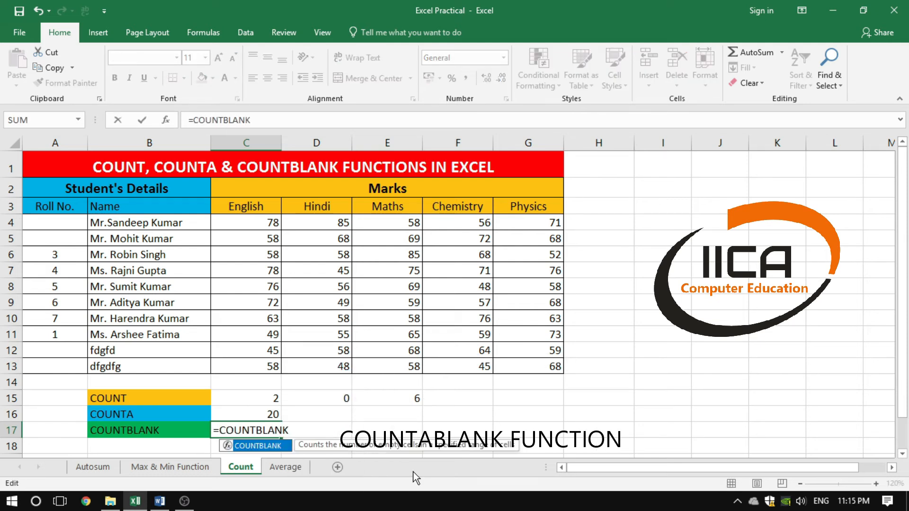
key(Tab)
drag(250, 223, 517, 367)
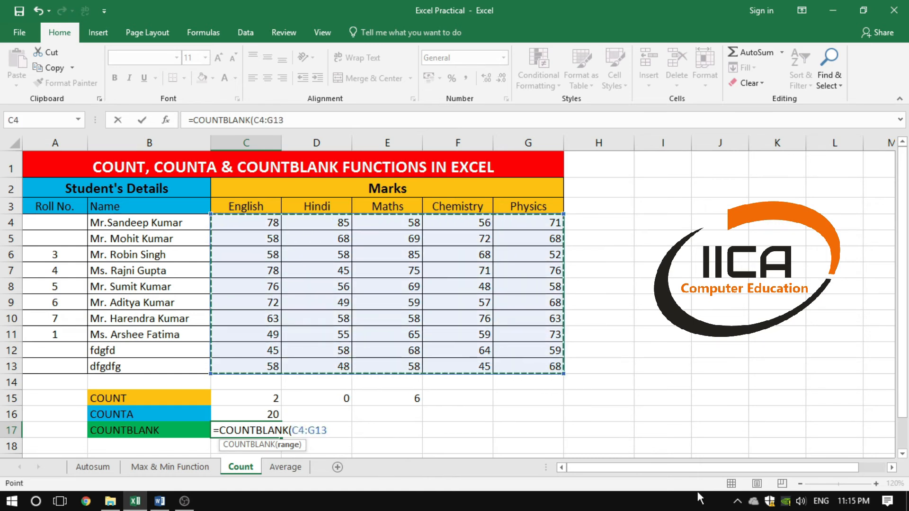
text())
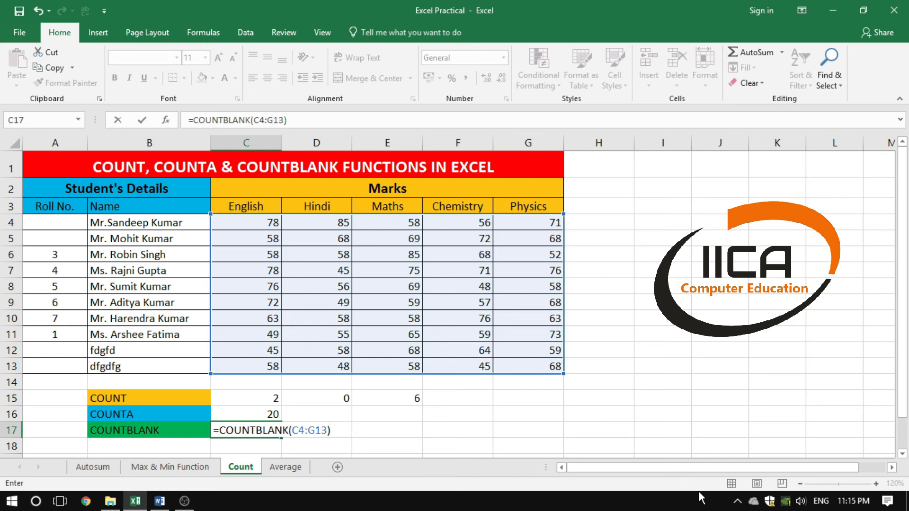
key(Return)
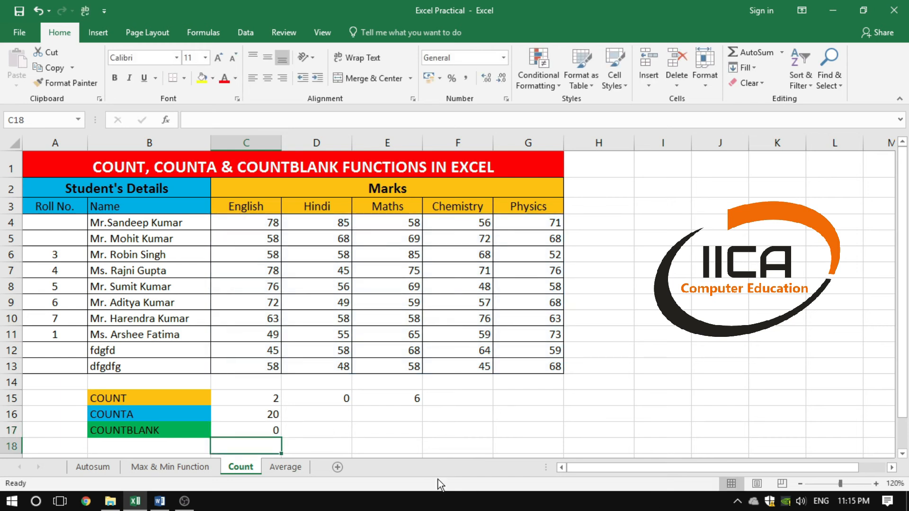
click(272, 428)
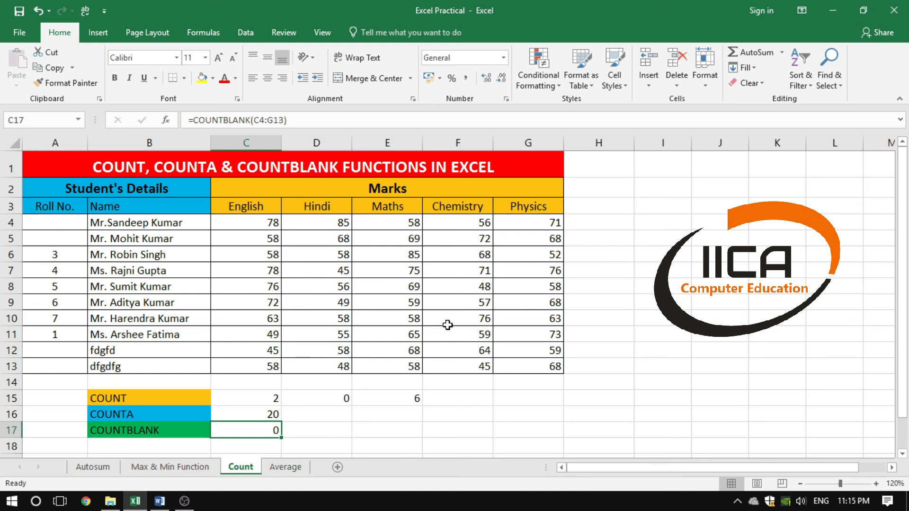
- Clear the English mark in C8 and check the COUNTBLANK formula in C17
click(271, 288)
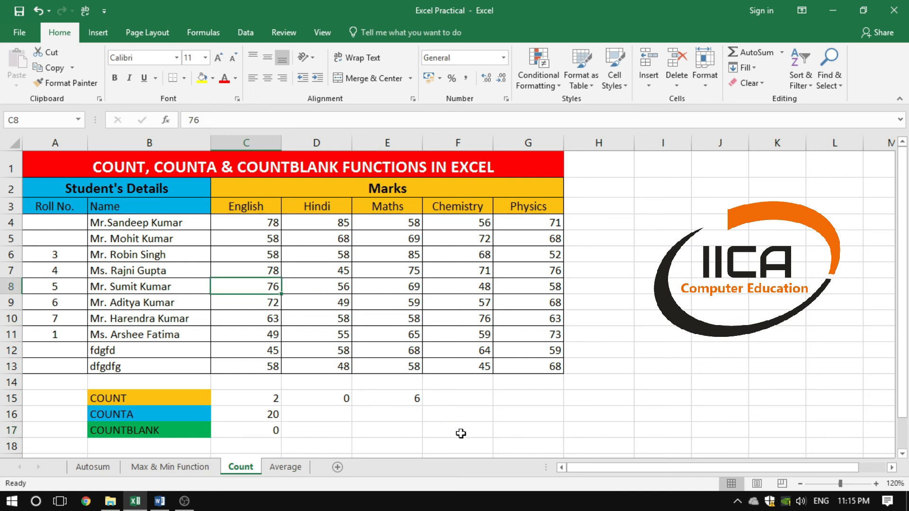
key(Delete)
key(Down)
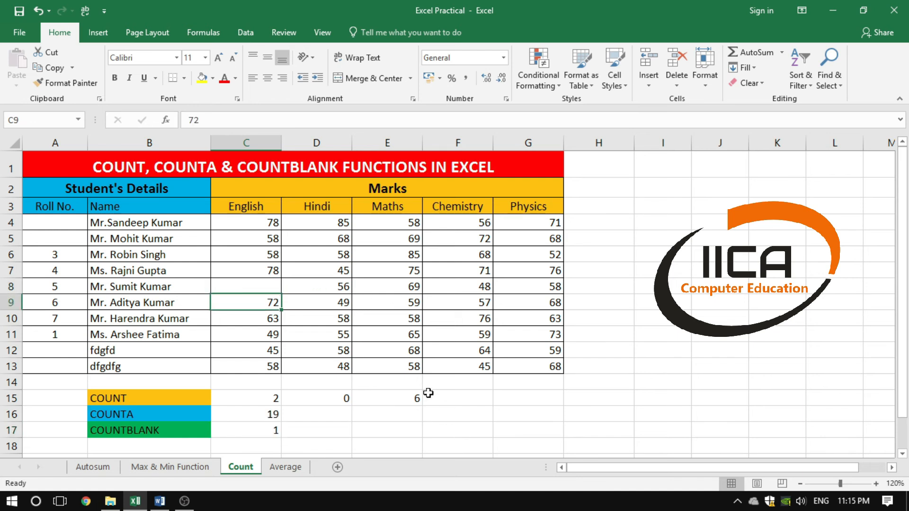
click(265, 431)
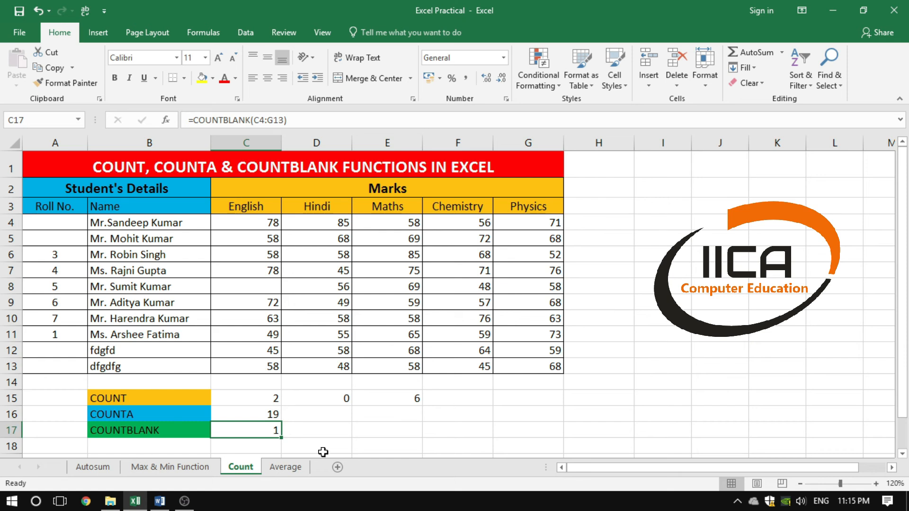
- Clear the Hindi mark in D10 and the Chemistry mark in F10, comparing the empty cells with the COUNTBLANK formula in C17
click(337, 318)
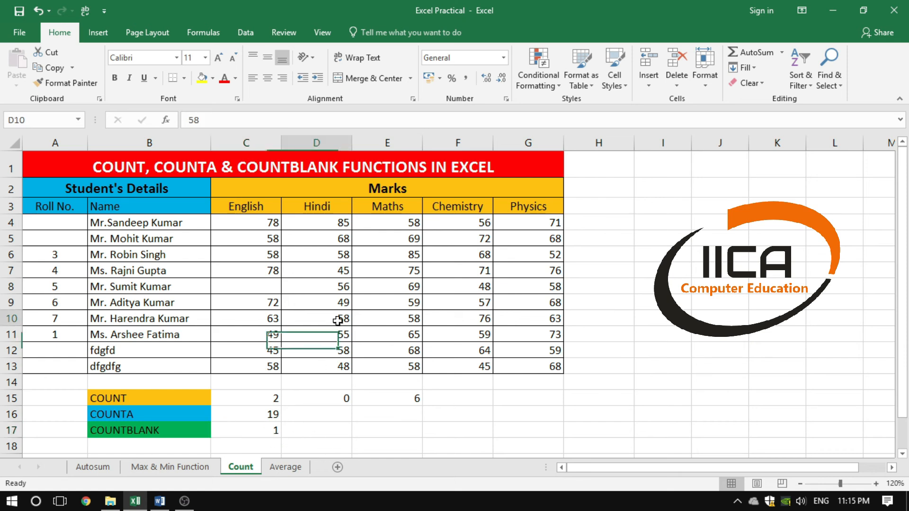
key(Delete)
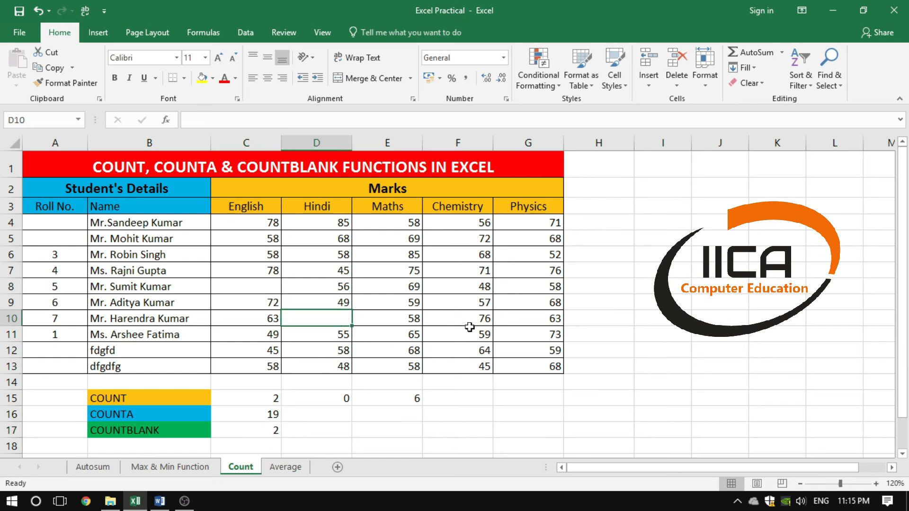
click(470, 324)
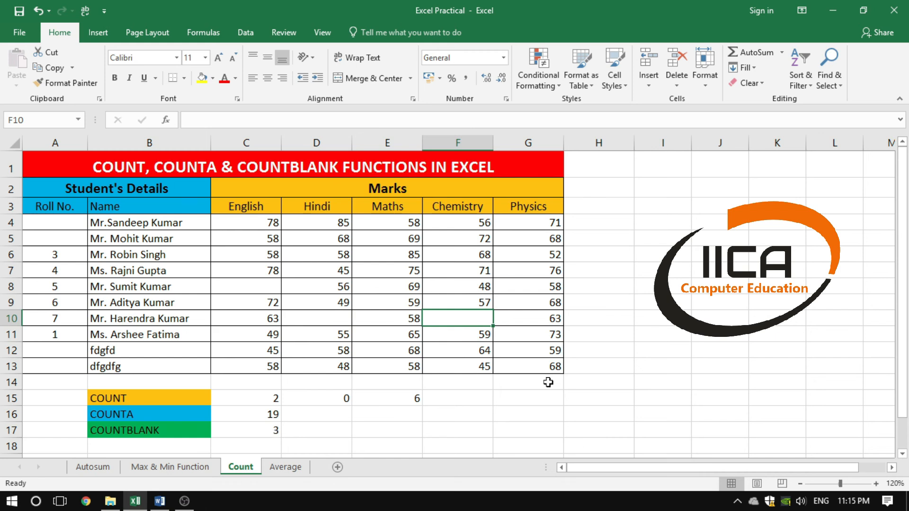
click(464, 333)
click(465, 321)
click(261, 431)
click(399, 436)
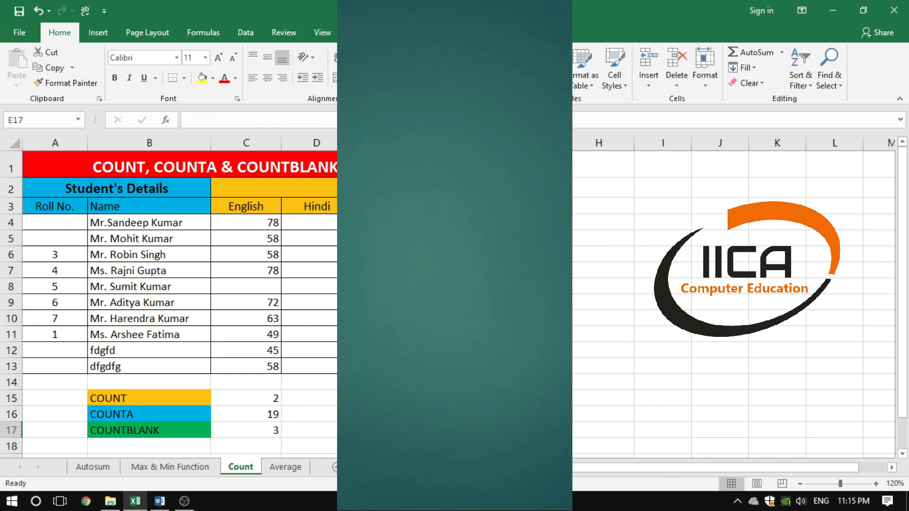